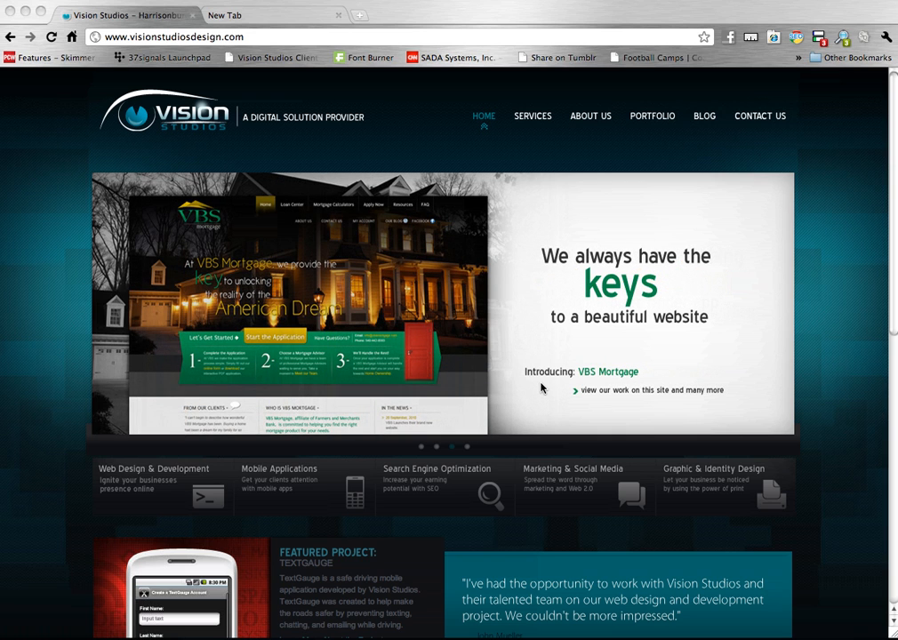
# Open visionstudiosdesign.basecamphq.com in the empty browser tab and sign in with the saved credentials
pyautogui.click(272, 17)
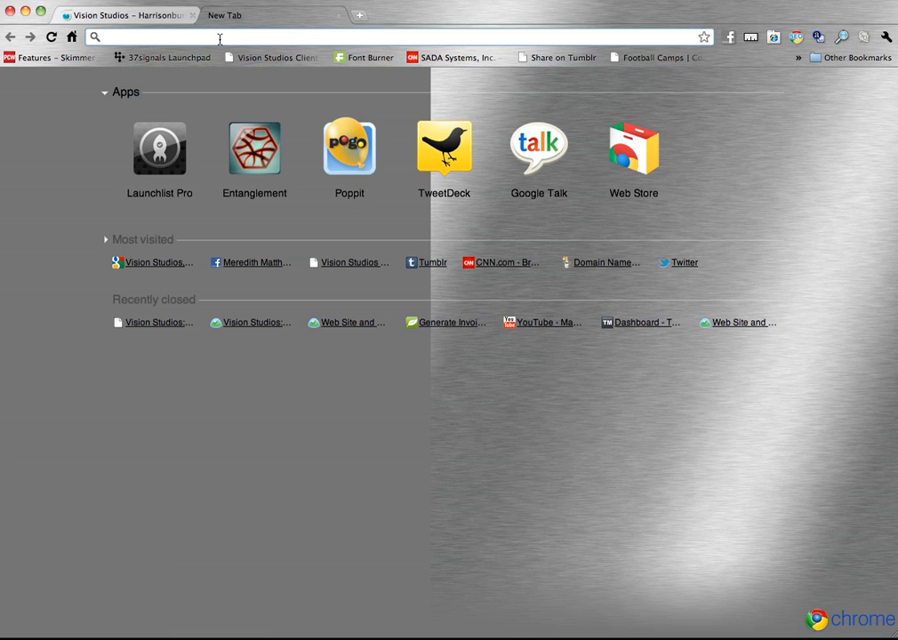
pyautogui.write('visionstudiosdesign.basecamphq.com')
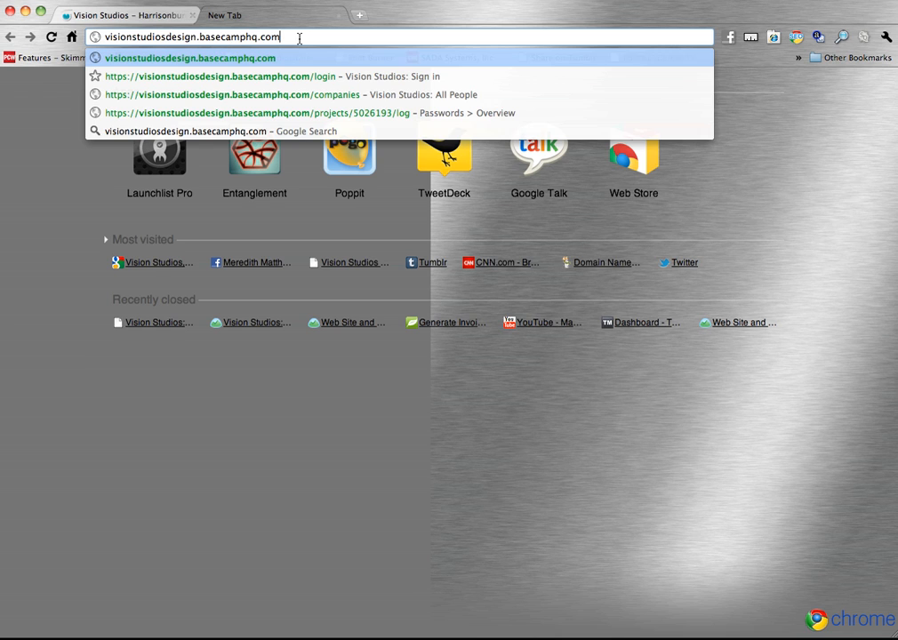
pyautogui.press('Return')
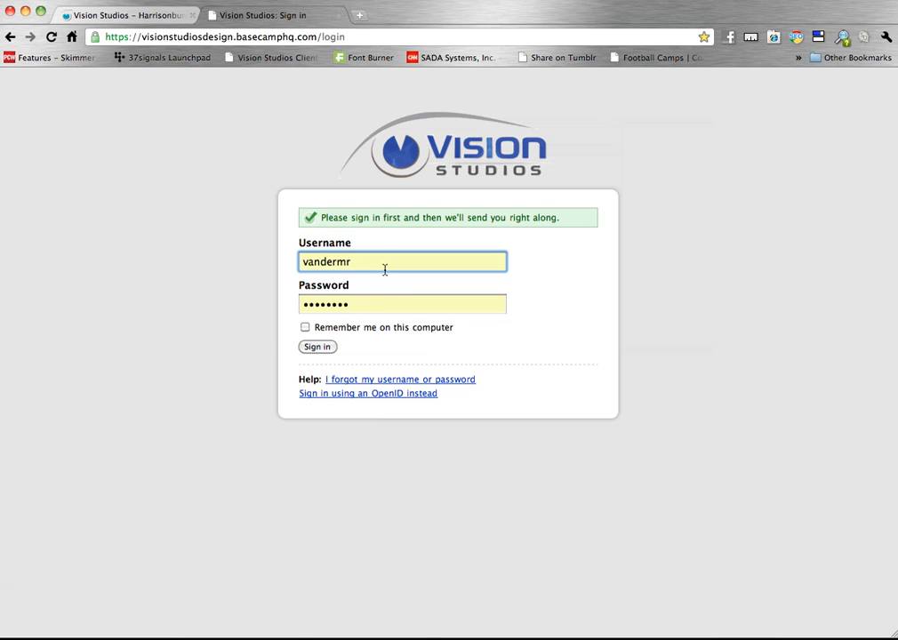
pyautogui.click(320, 348)
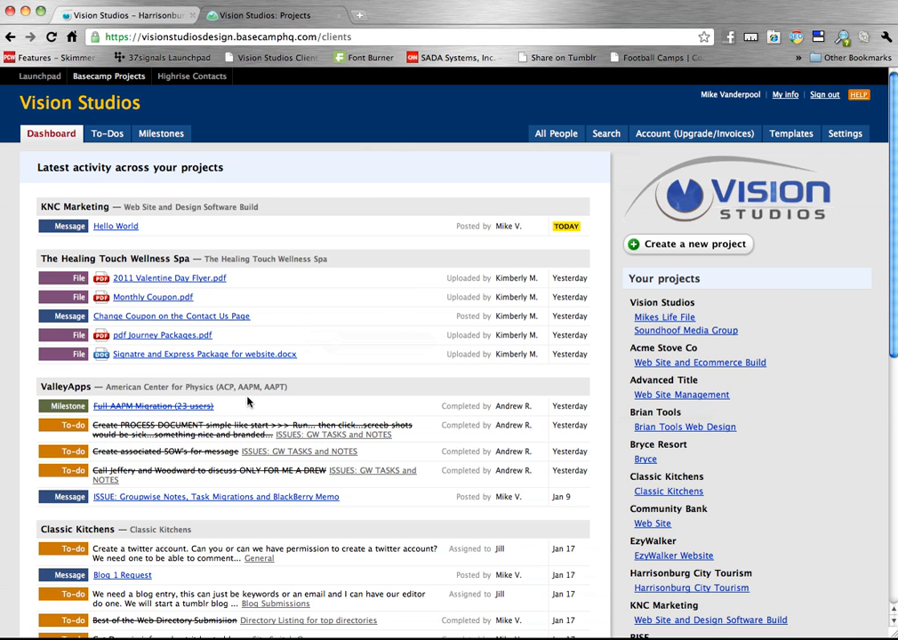
# Review the dashboard's recent activity and open KNC Marketing's project "Web Site and Design Software Build"
pyautogui.scroll(-3, 262, 422)
pyautogui.scroll(-6, 262, 422)
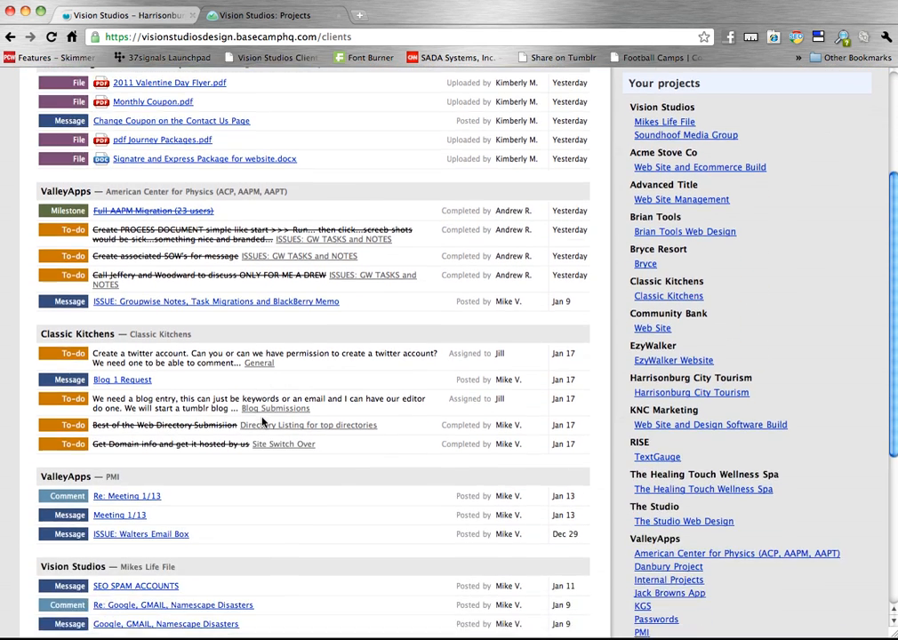
pyautogui.scroll(7, 262, 422)
pyautogui.scroll(3, 262, 422)
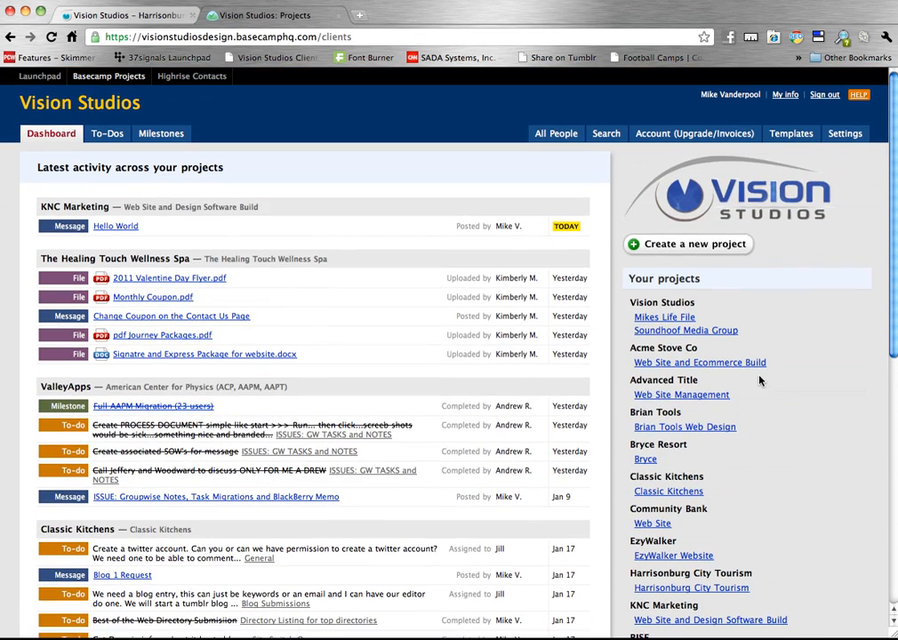
pyautogui.scroll(-1, 760, 380)
pyautogui.scroll(1, 749, 332)
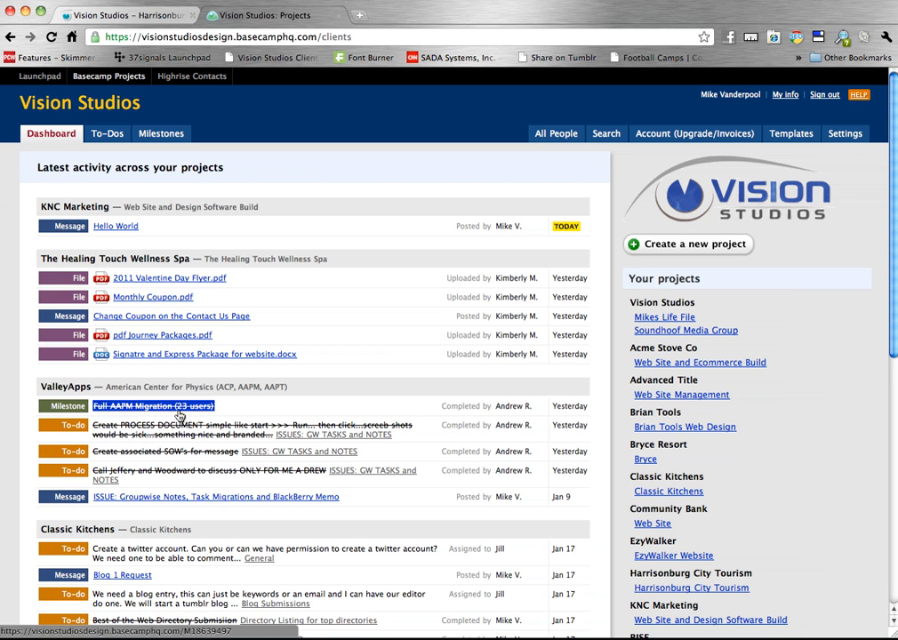
pyautogui.scroll(-3, 685, 480)
pyautogui.click(685, 492)
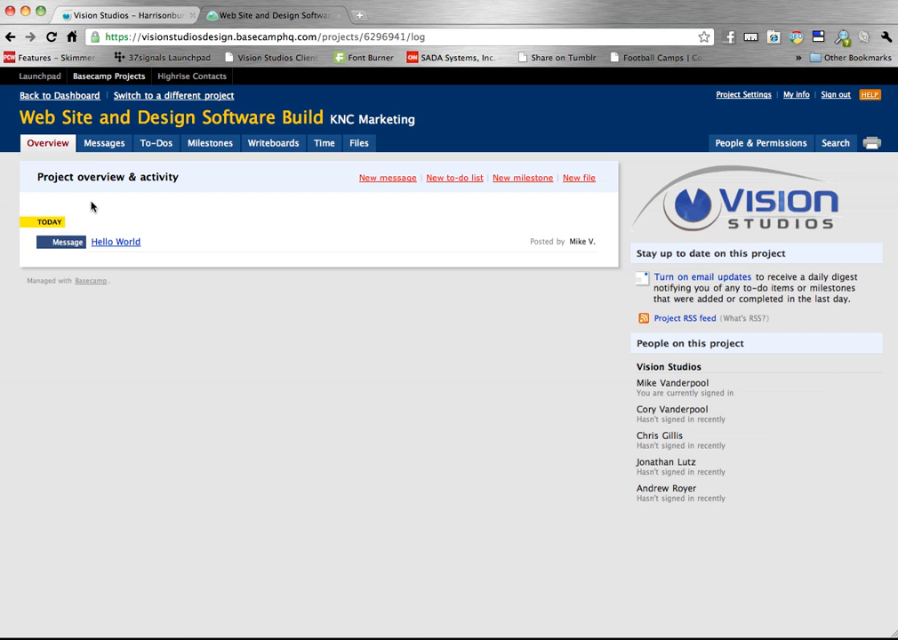
# Add the comment "HI back" to the project's "Hello World" message
pyautogui.click(104, 149)
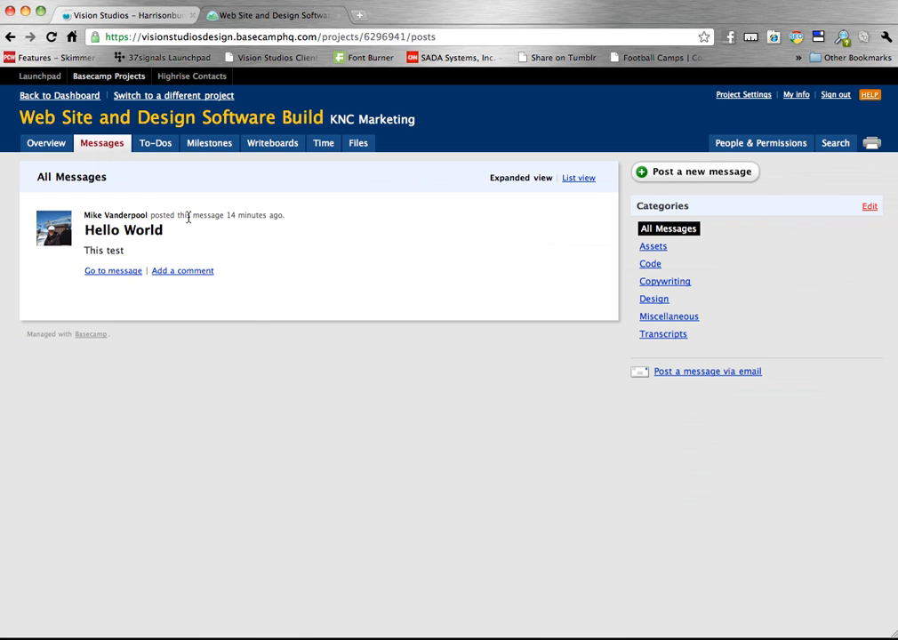
pyautogui.click(180, 274)
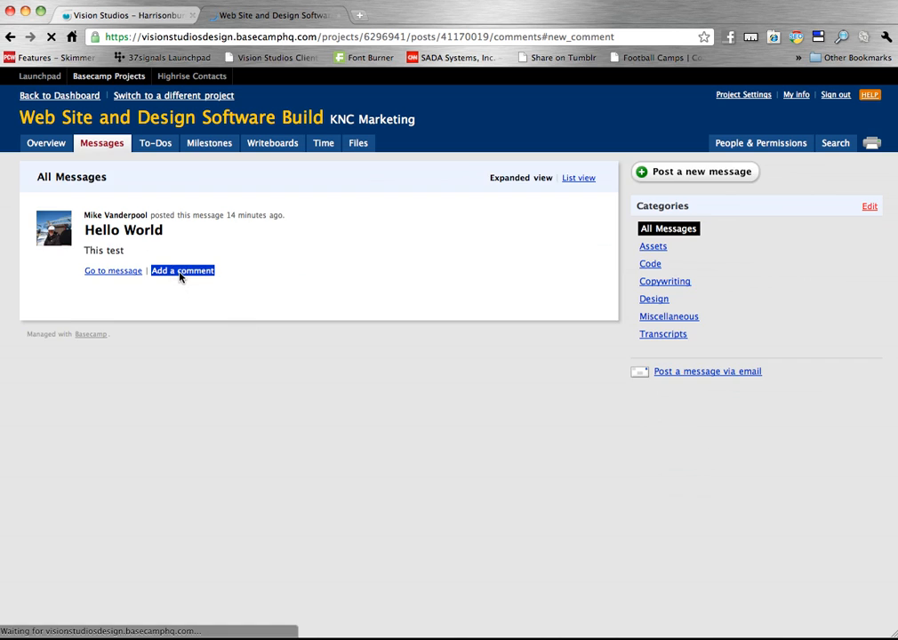
pyautogui.write('HI back')
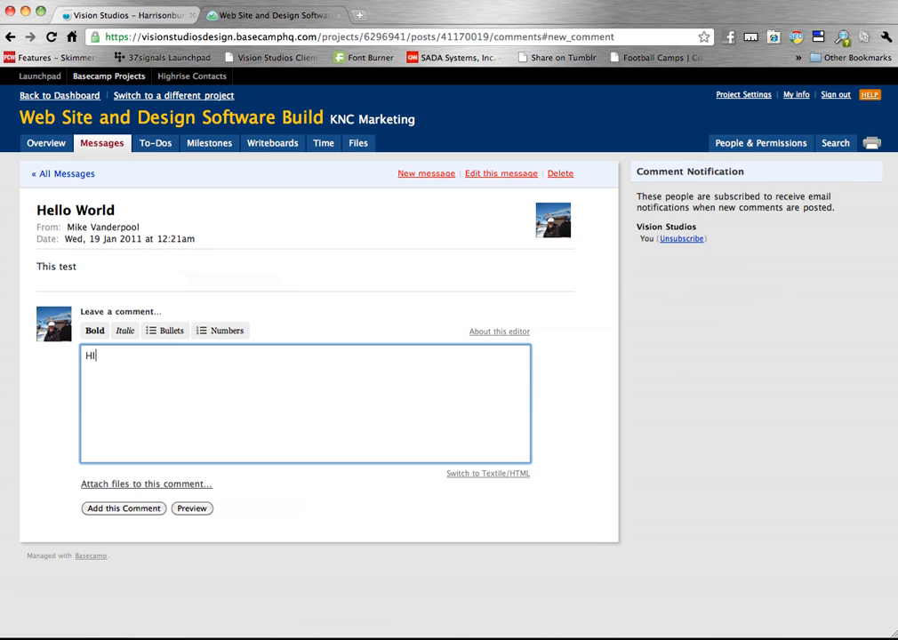
pyautogui.click(148, 509)
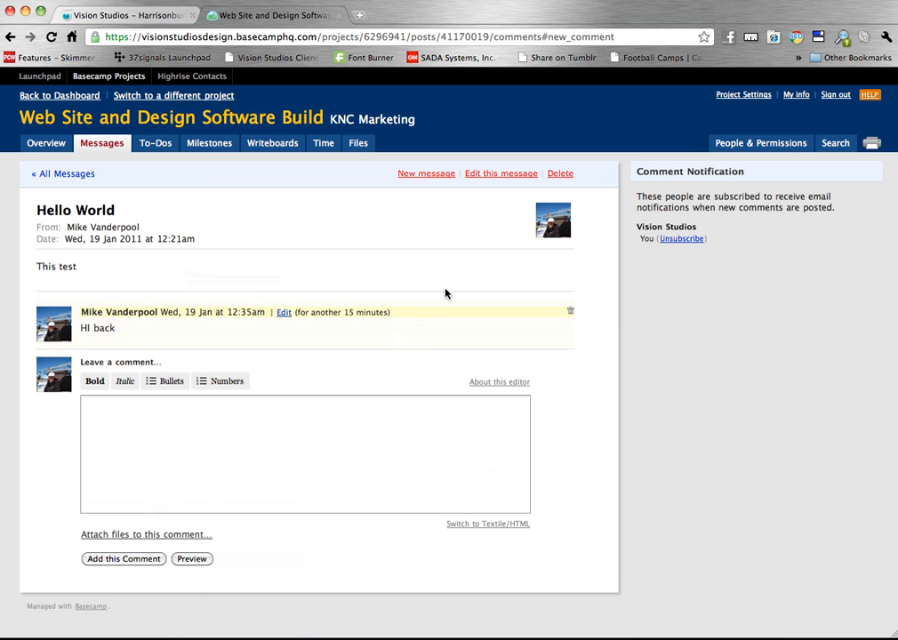
# Draft a new message titled "Design comments needed" with the body "Please let us know what you think of this new design?"
pyautogui.click(434, 176)
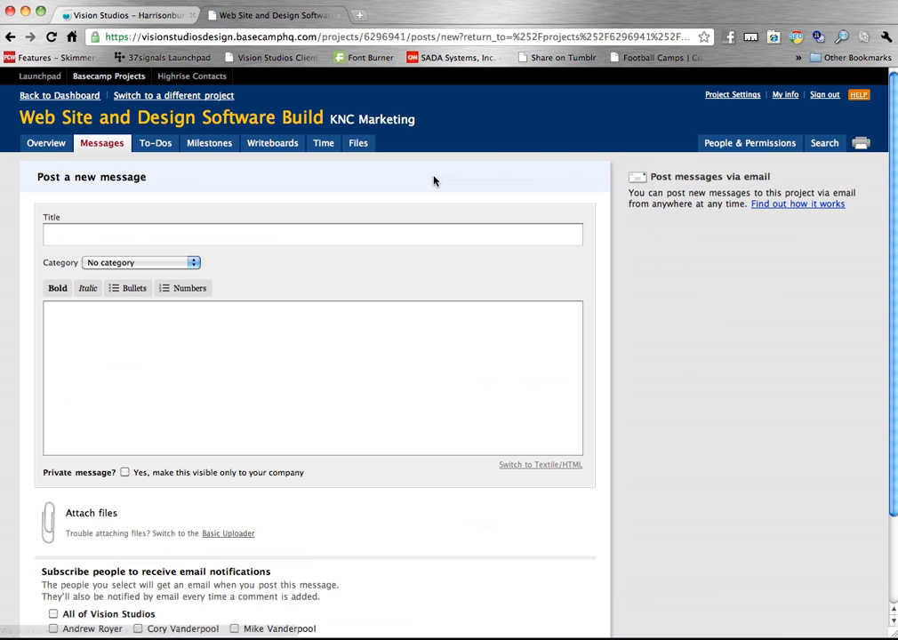
pyautogui.scroll(-1, 433, 180)
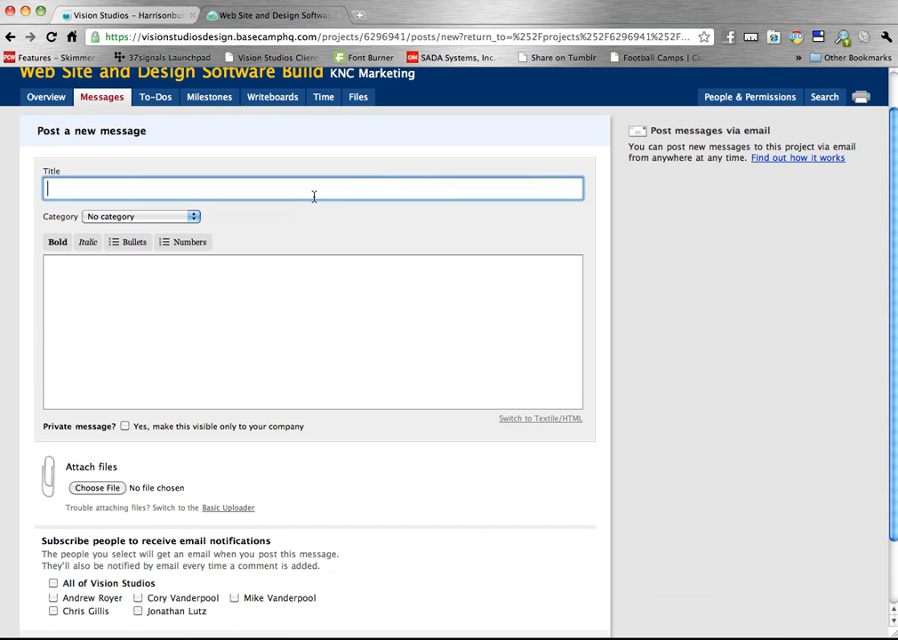
pyautogui.write('Design comm')
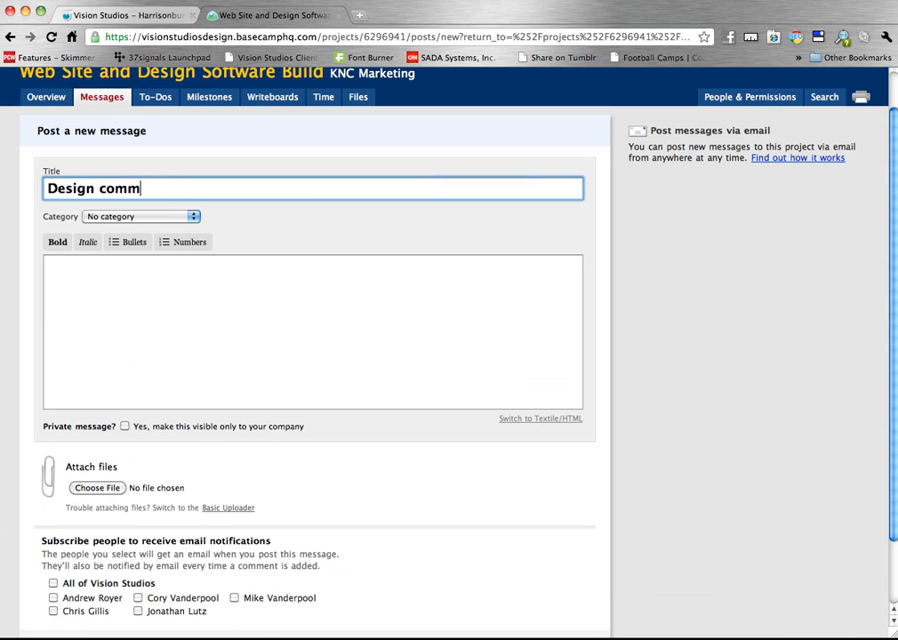
pyautogui.write('ents needed')
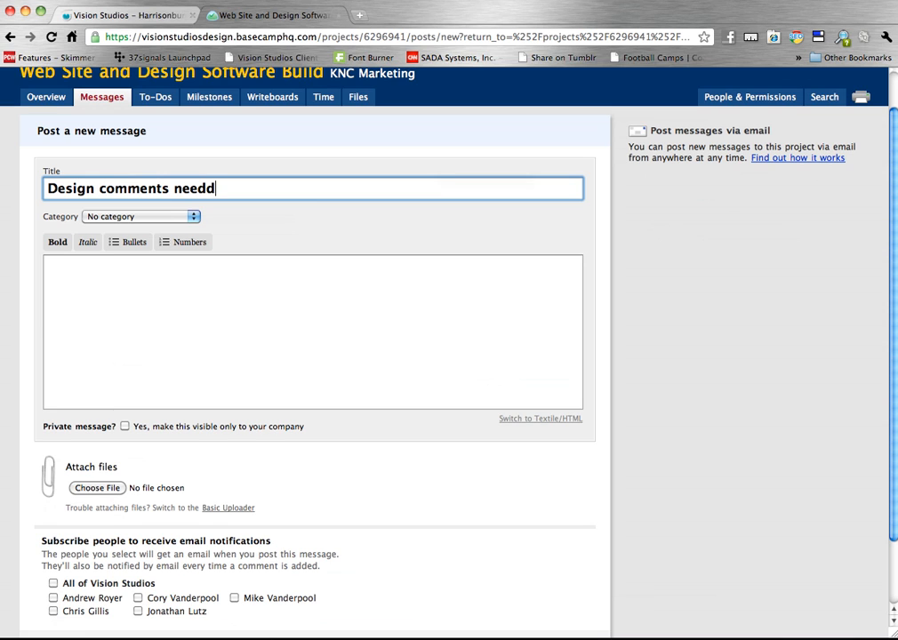
pyautogui.click(264, 285)
pyautogui.write('Ple')
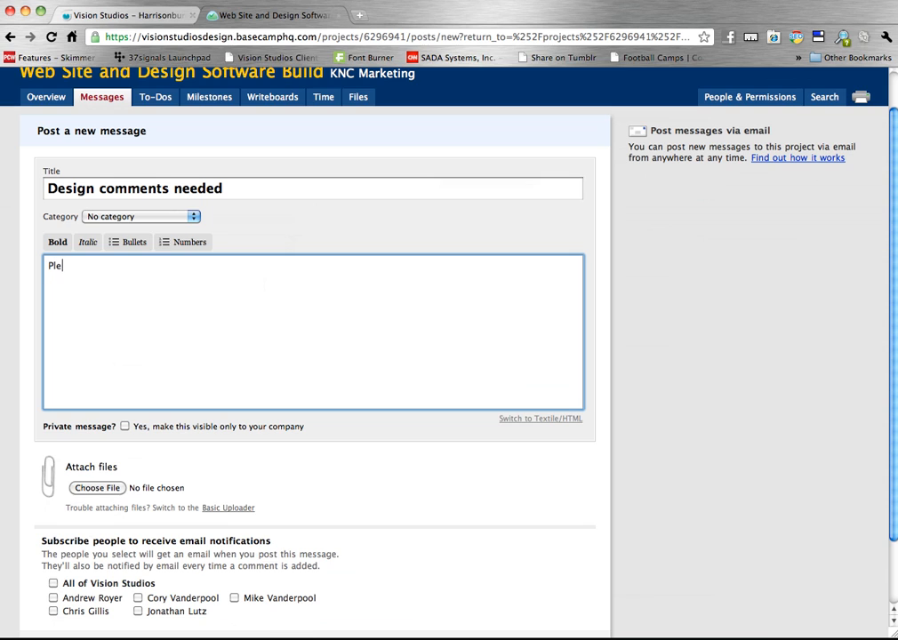
pyautogui.write('ase let us know what you think of th')
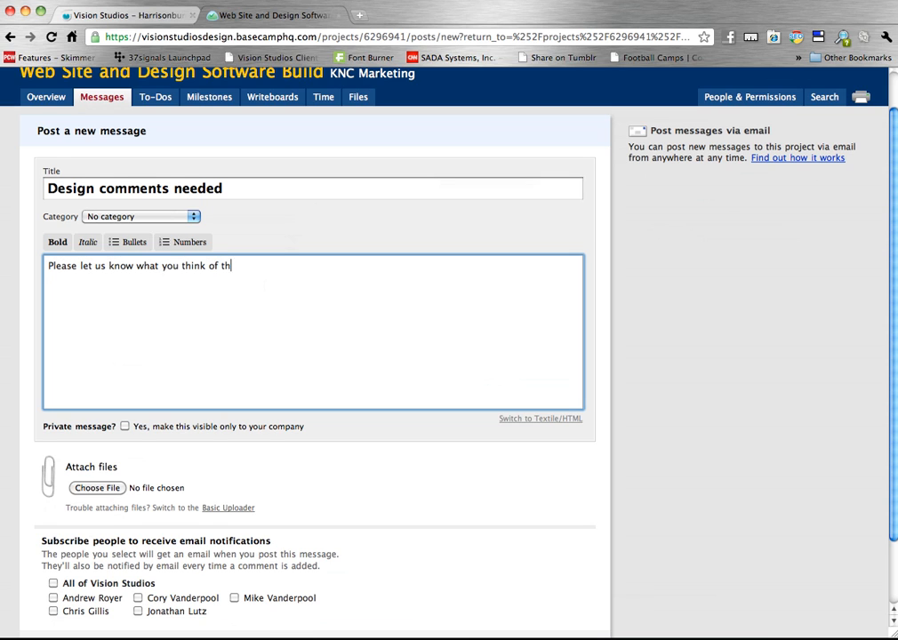
pyautogui.write('is new design?')
pyautogui.scroll(-2, 64, 320)
pyautogui.click(75, 410)
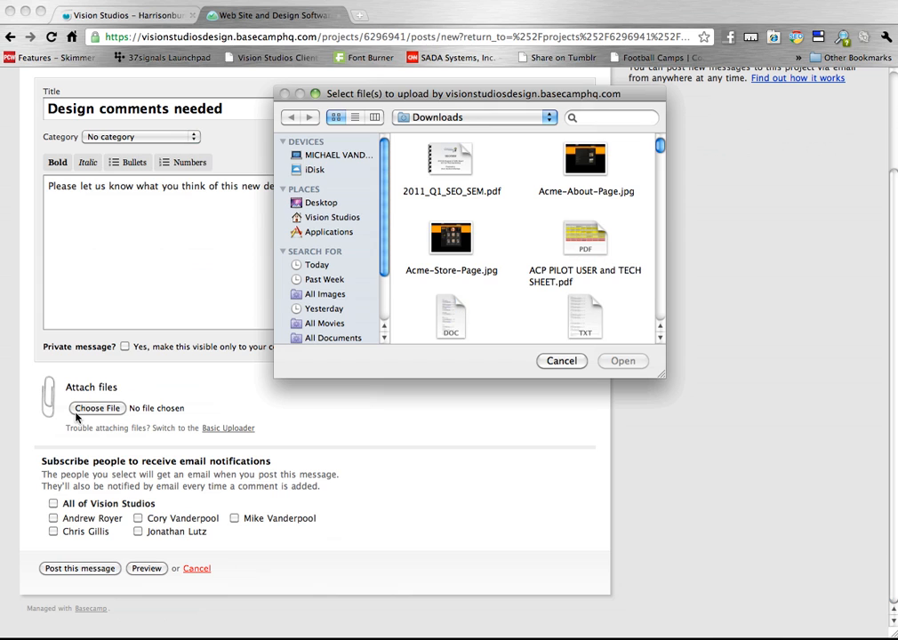
pyautogui.click(452, 244)
pyautogui.click(565, 361)
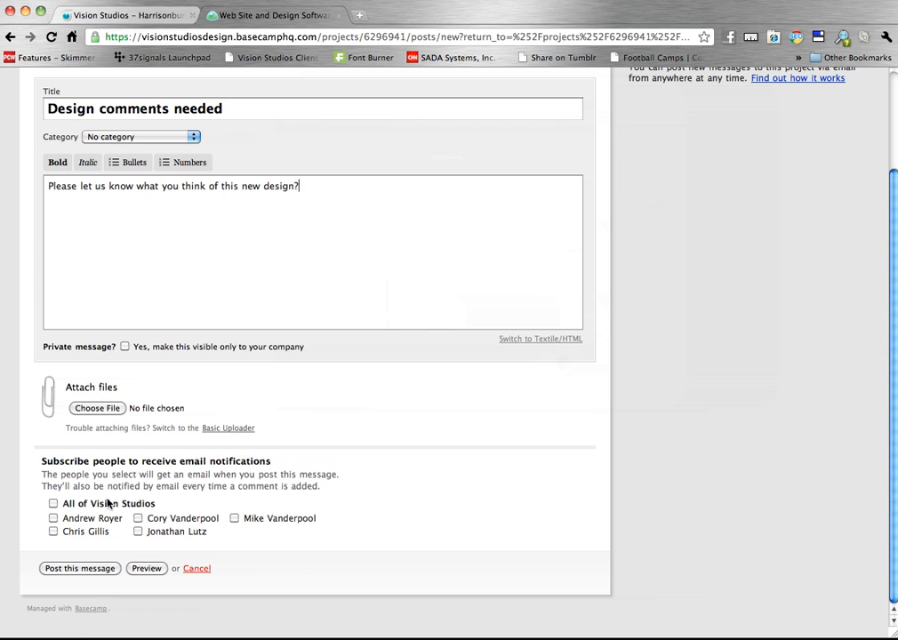
pyautogui.click(53, 504)
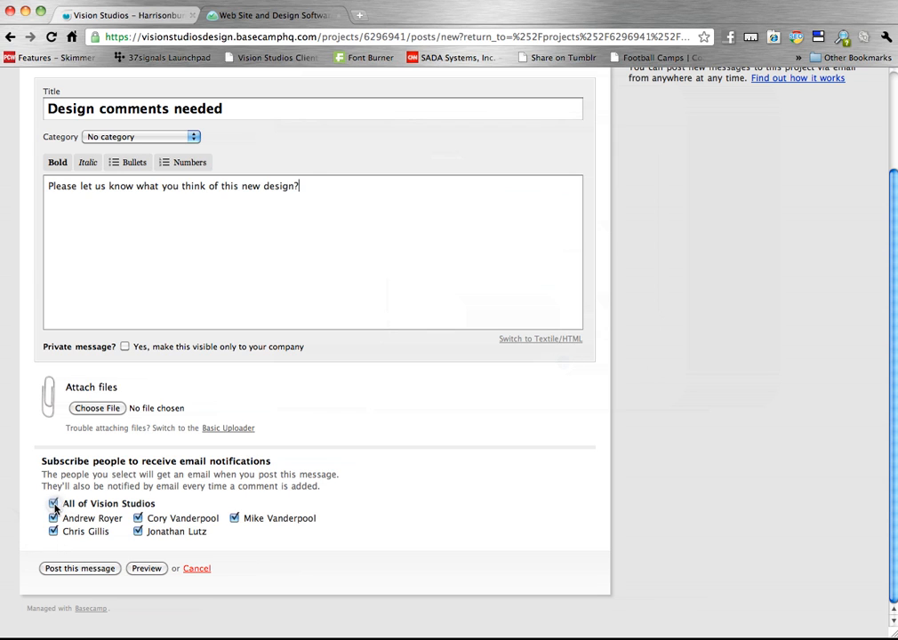
pyautogui.click(53, 504)
pyautogui.scroll(2, 68, 553)
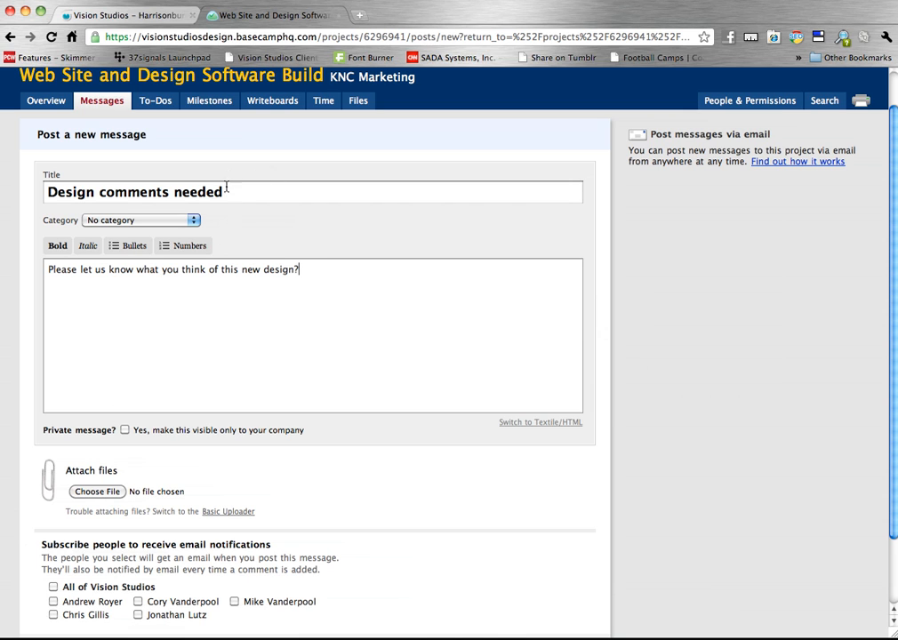
pyautogui.scroll(1, 309, 381)
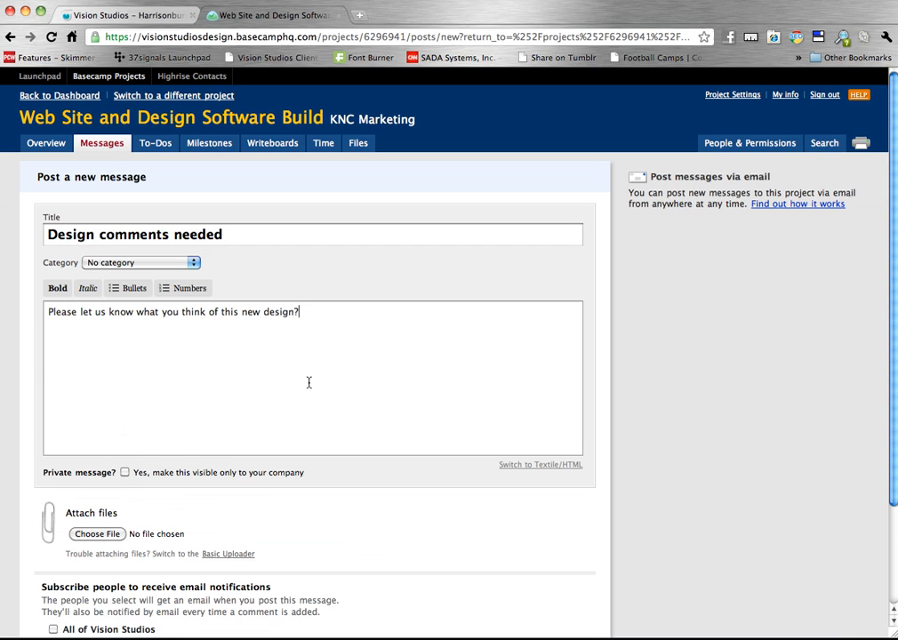
# View the project's to-do area with its new-list form, its milestones and its files
pyautogui.click(164, 144)
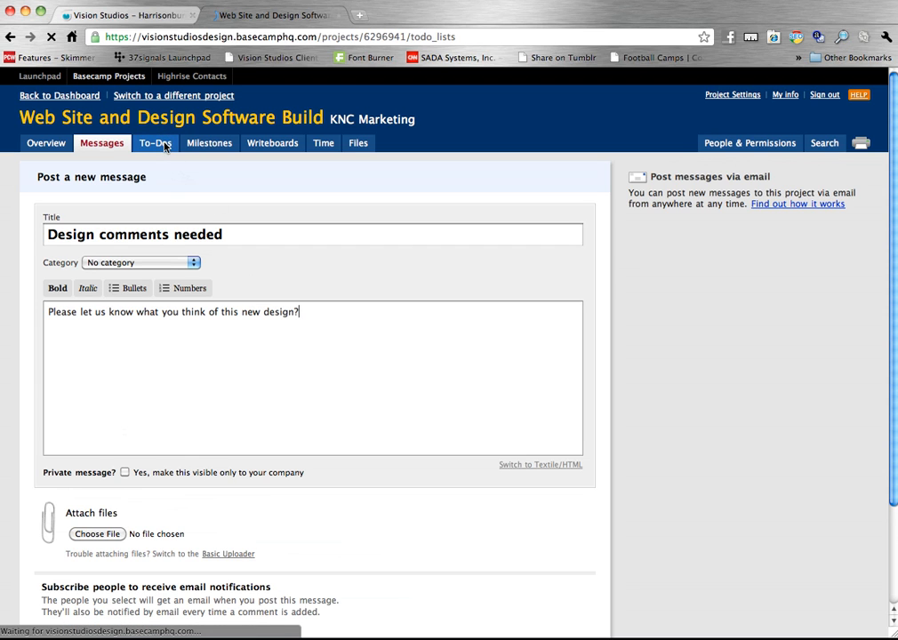
pyautogui.click(415, 282)
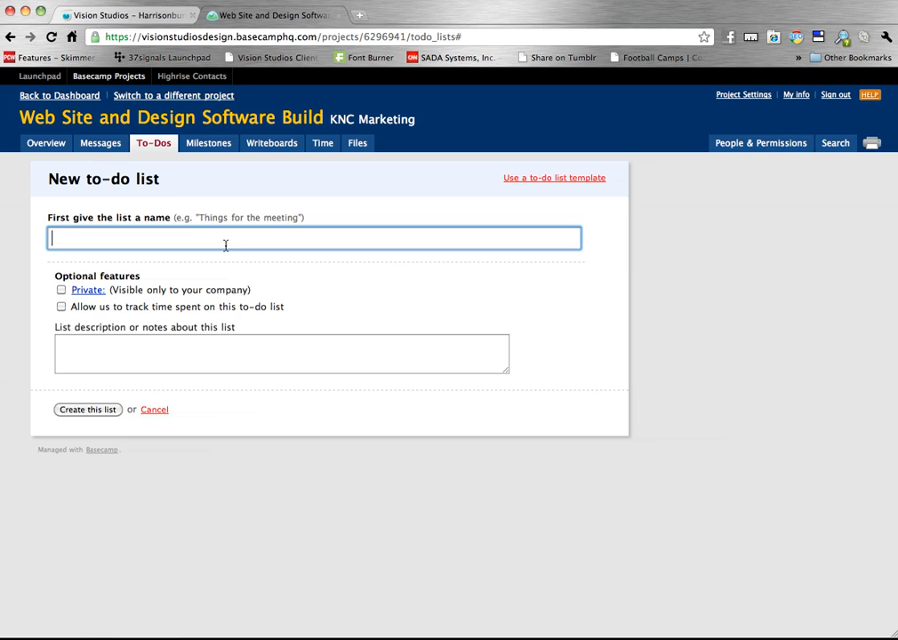
pyautogui.click(206, 147)
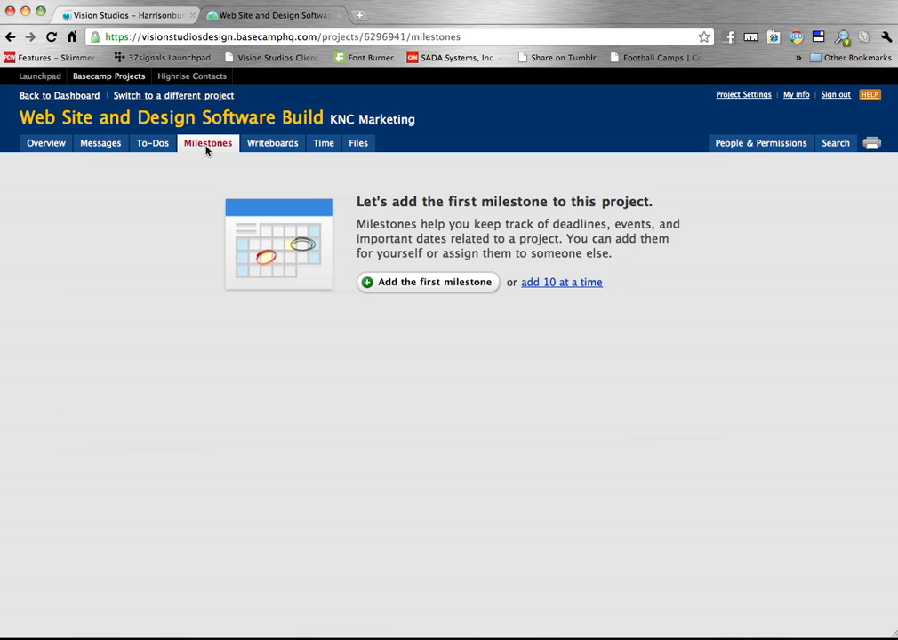
pyautogui.click(358, 145)
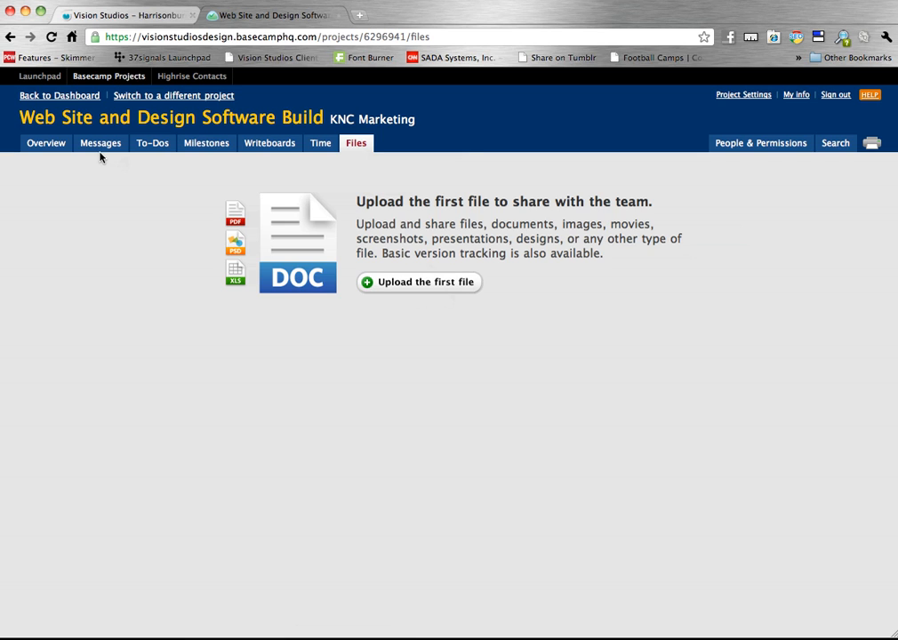
pyautogui.click(628, 0)
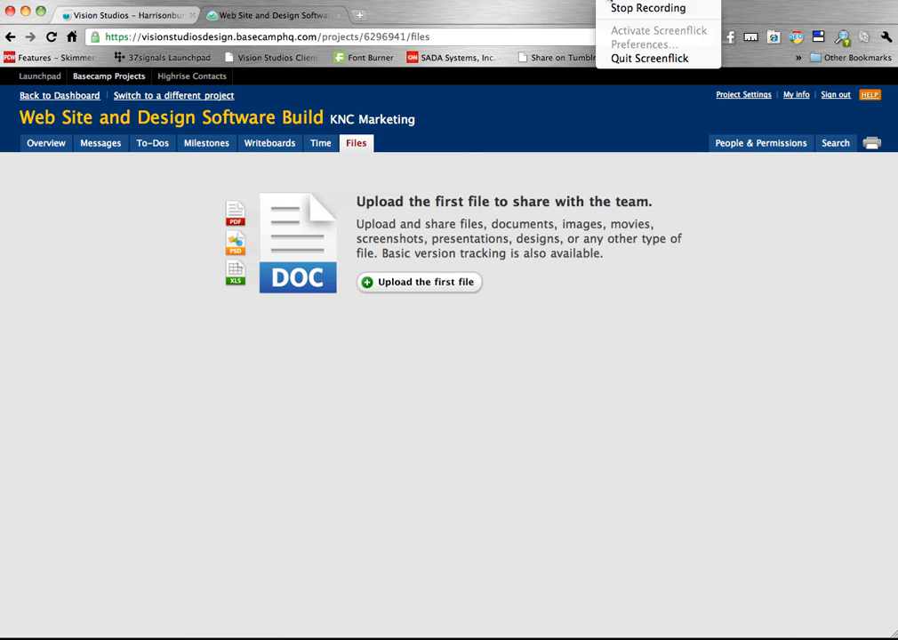